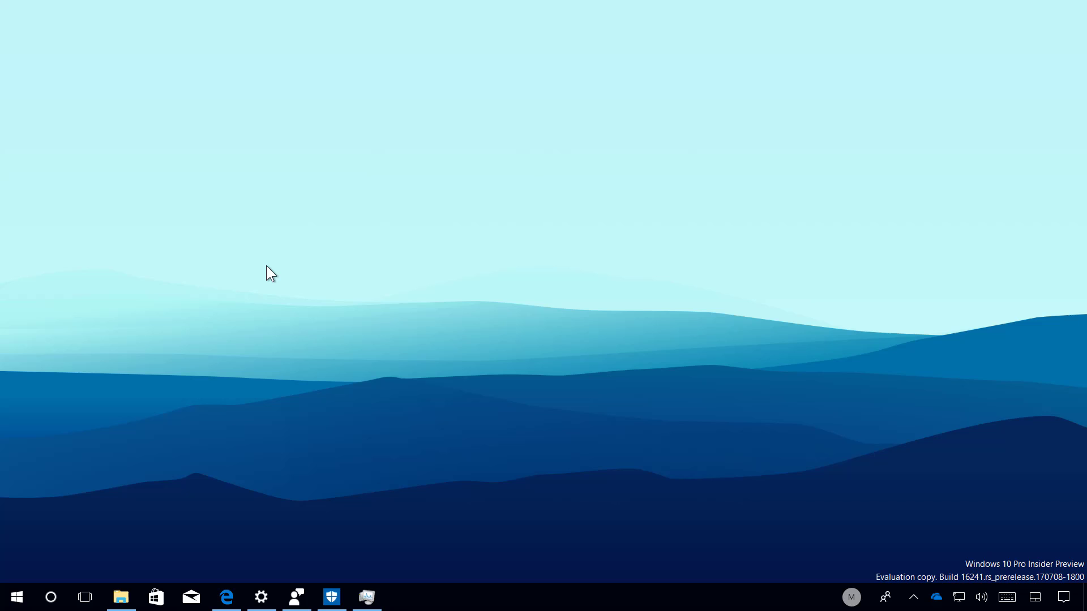
Step: Open the Action Center, then replace it with the Start menu and resize the menu
{"action": "key", "text": "super+a"}
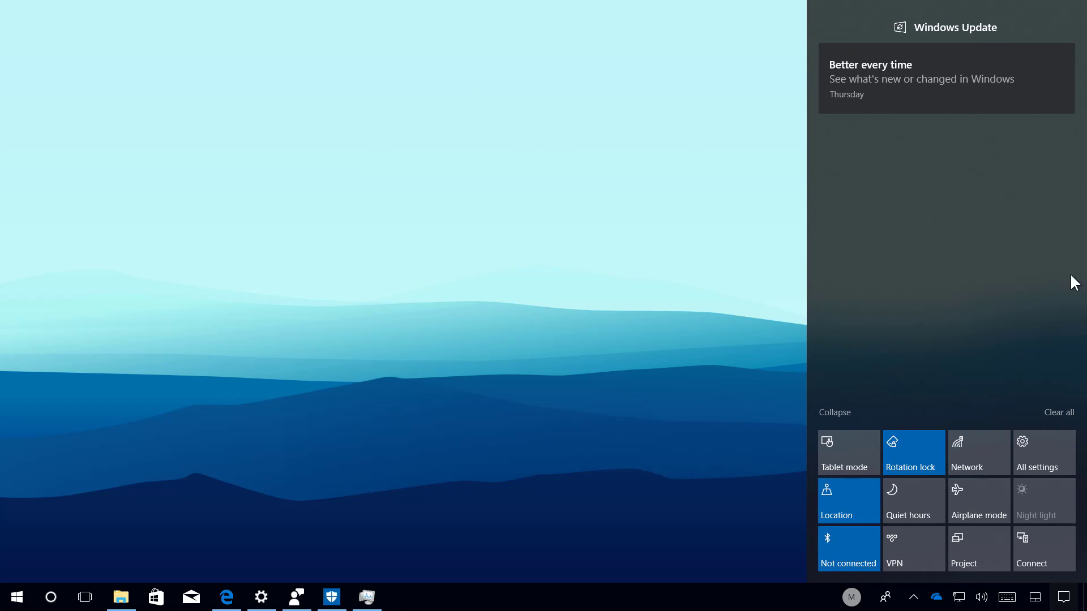
{"action": "left_click", "coordinate": [17, 598]}
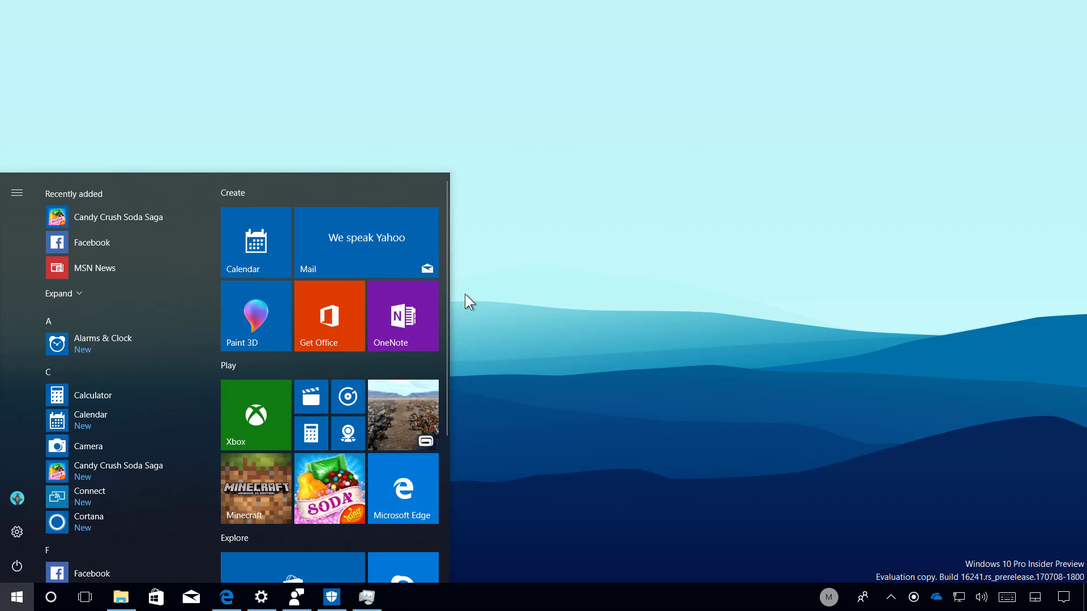
{"action": "mouse_move", "coordinate": [448, 302]}
{"action": "left_mouse_down"}
{"action": "mouse_move", "coordinate": [857, 298]}
{"action": "mouse_move", "coordinate": [1013, 309]}
{"action": "mouse_move", "coordinate": [453, 308]}
{"action": "left_mouse_up"}
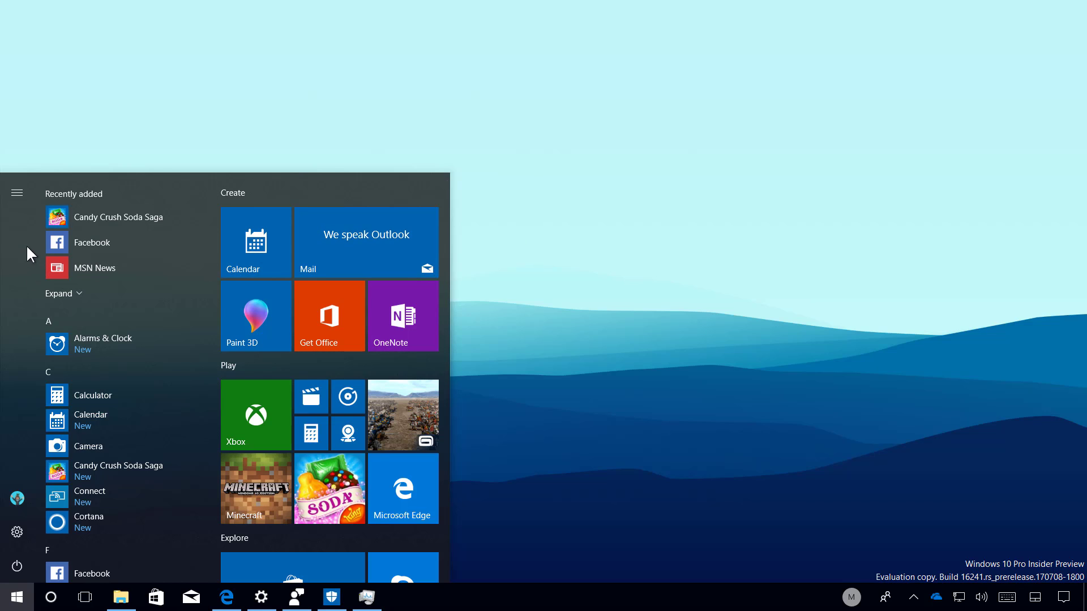
Step: Restore Task Manager, view its Performance graphs, then minimize it to the taskbar
{"action": "left_click", "coordinate": [487, 188]}
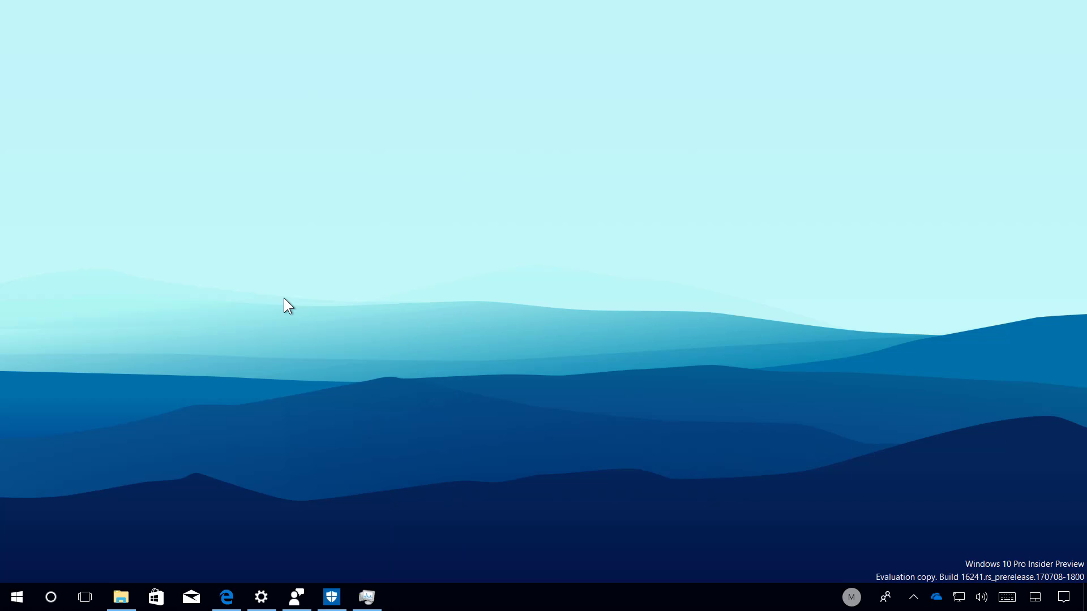
{"action": "left_click", "coordinate": [374, 594]}
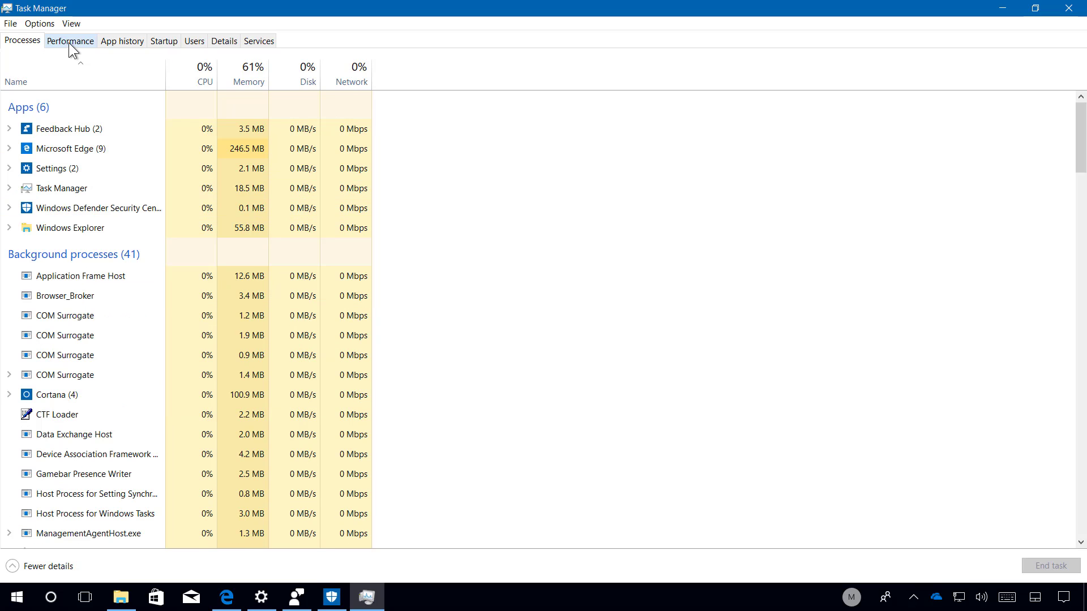
{"action": "left_click", "coordinate": [69, 42]}
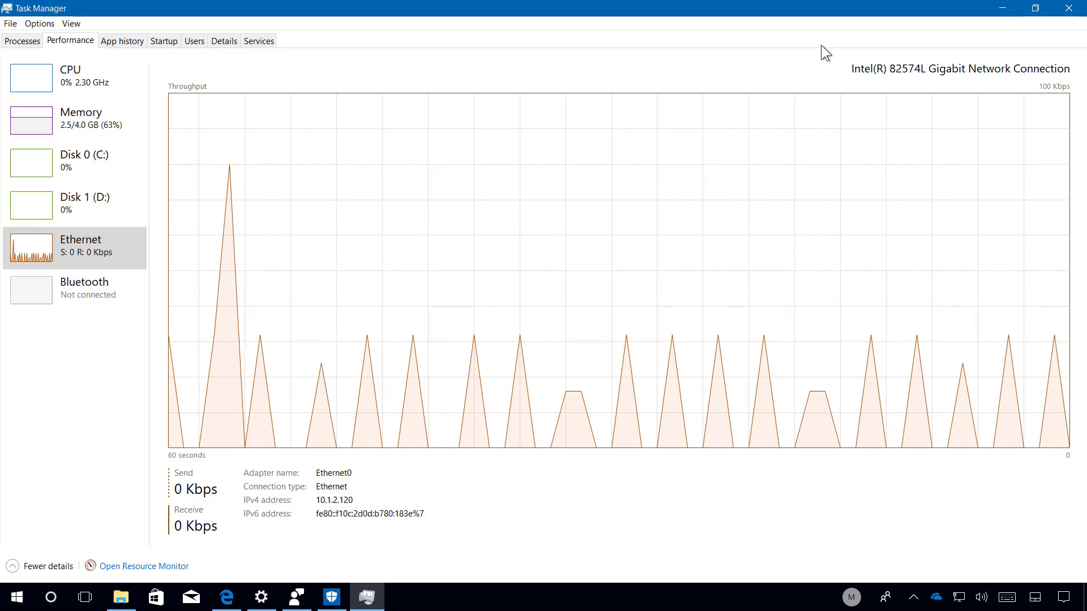
{"action": "left_click", "coordinate": [1002, 13]}
{"action": "left_click", "coordinate": [228, 601]}
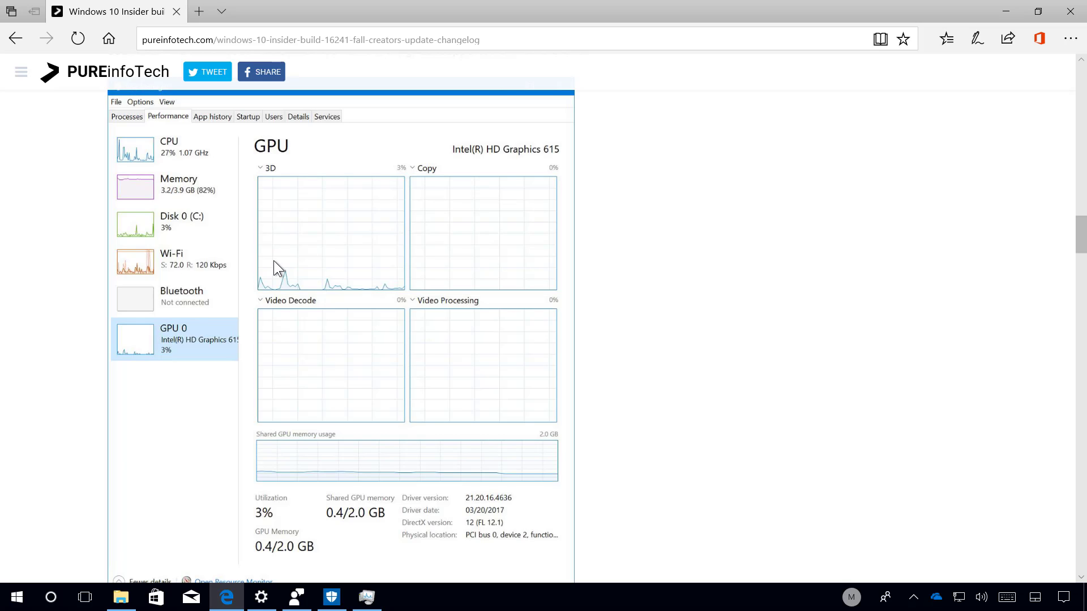
{"action": "left_click", "coordinate": [1007, 9]}
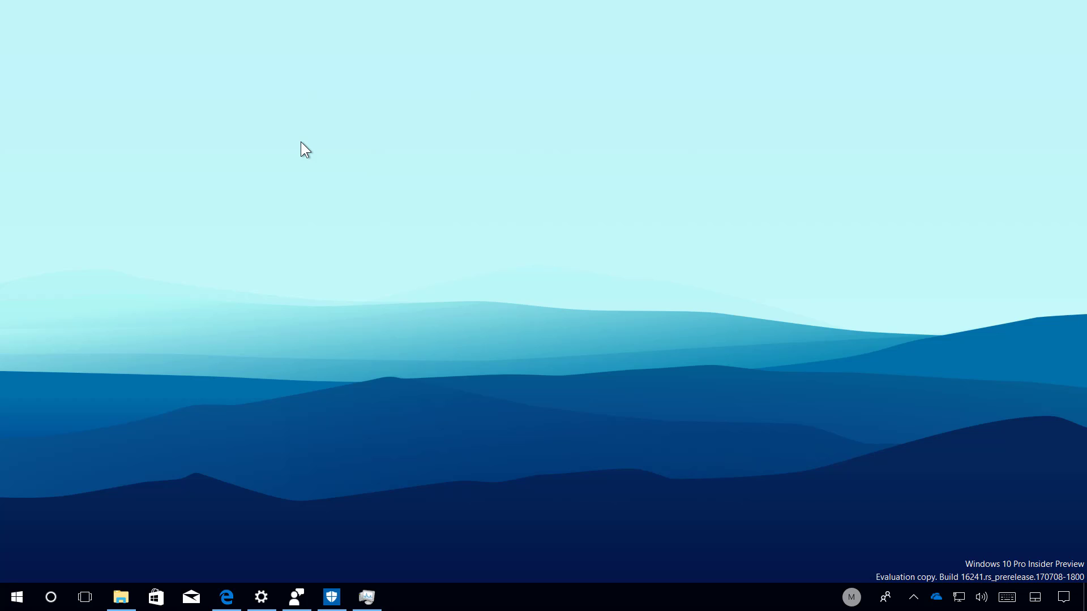
Step: Go to Settings > Update & Security > Advanced options > Delivery Optimization
{"action": "left_click", "coordinate": [261, 597]}
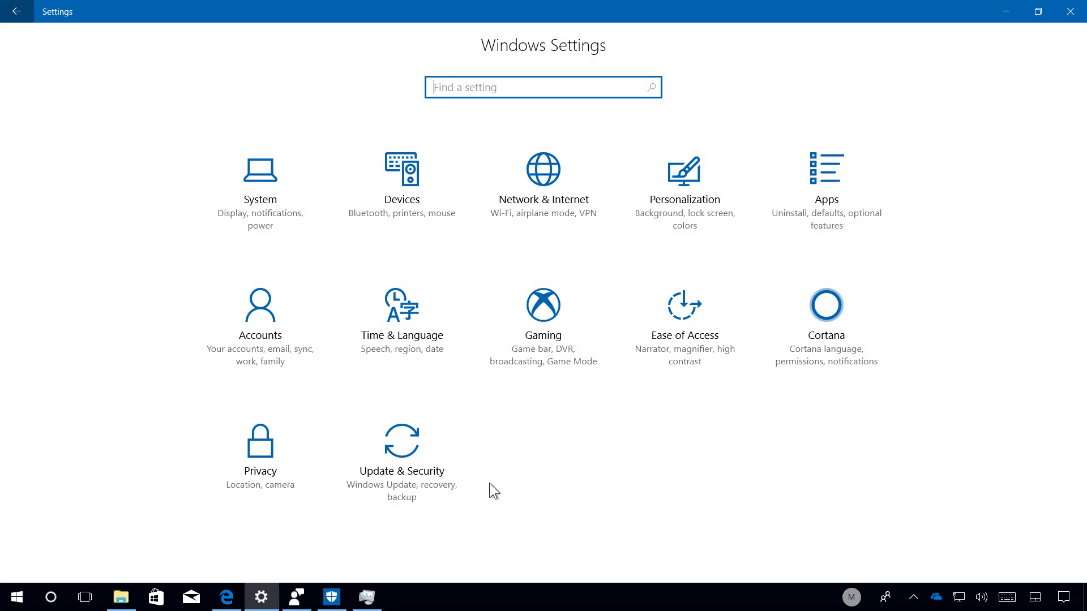
{"action": "left_click", "coordinate": [398, 443]}
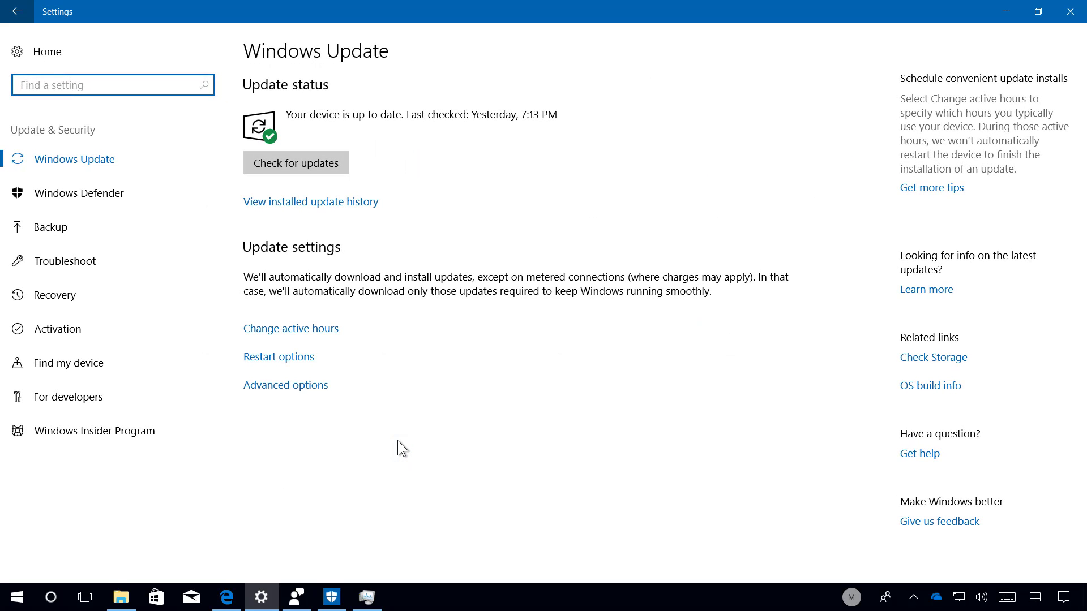
{"action": "left_click", "coordinate": [283, 391]}
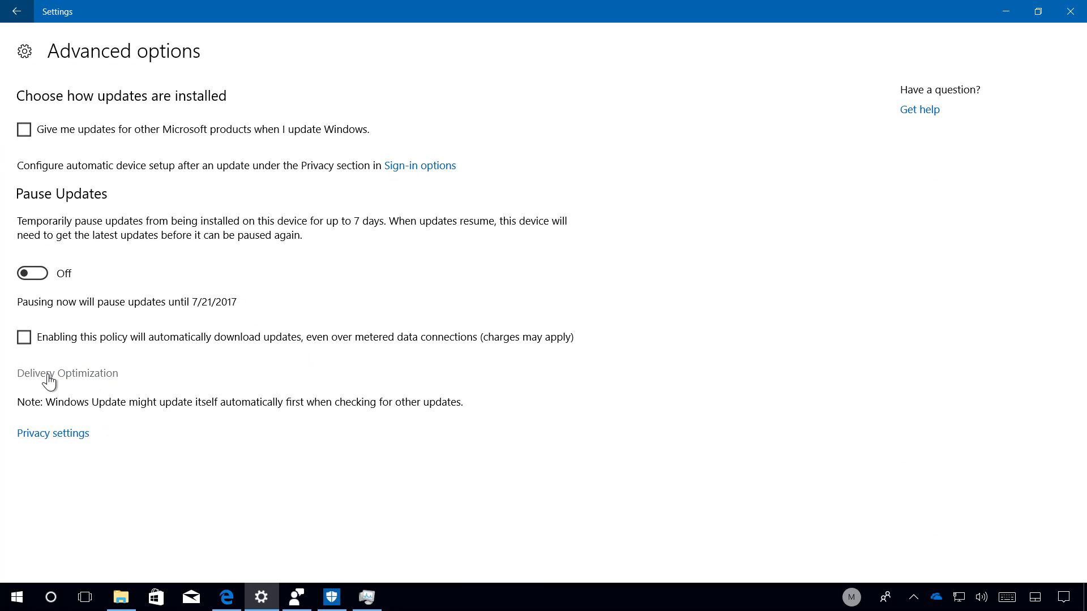
{"action": "left_click", "coordinate": [100, 385]}
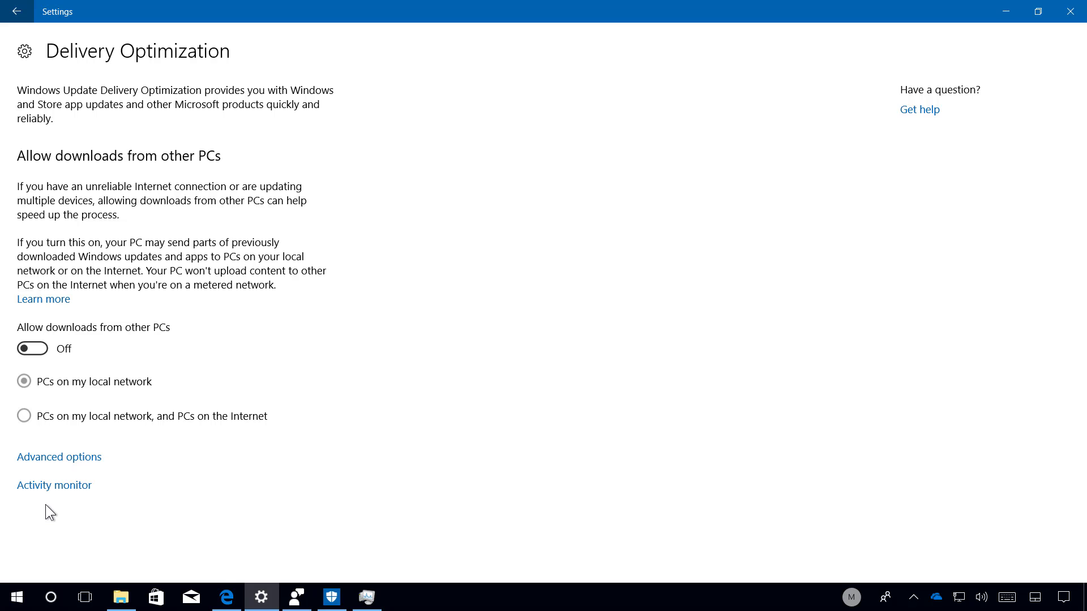
Step: Enable the background download bandwidth limit in Advanced options and set it to 52%
{"action": "left_click", "coordinate": [83, 469]}
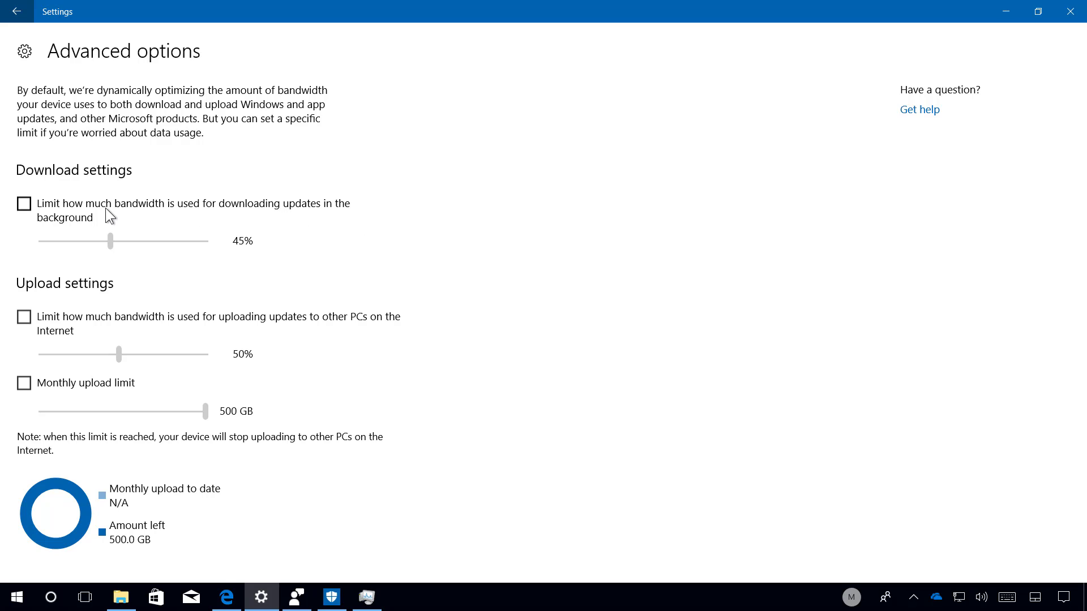
{"action": "left_click", "coordinate": [23, 204]}
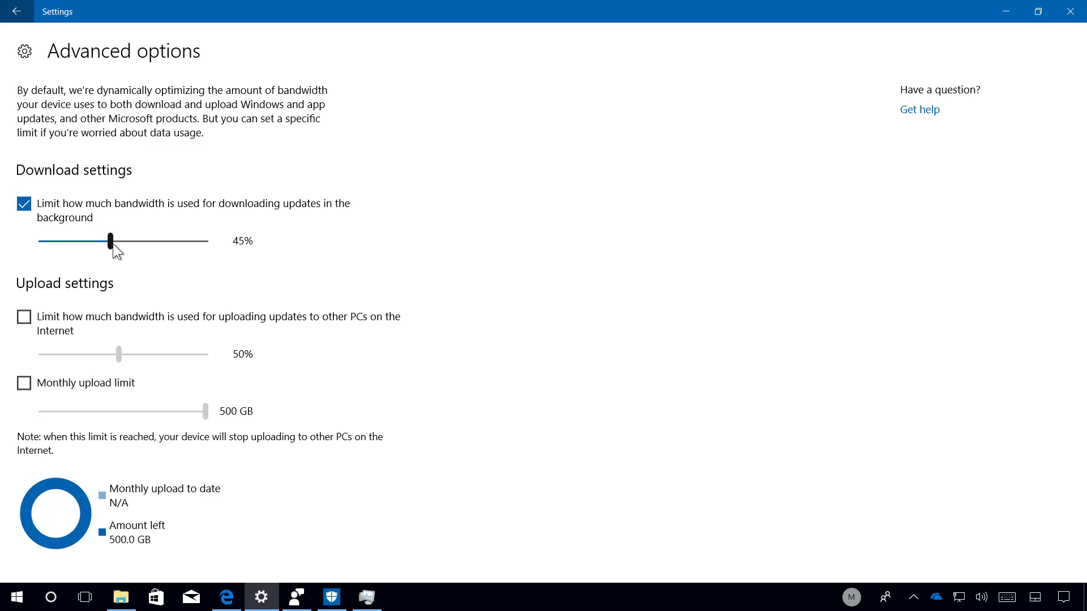
{"action": "left_click_drag", "start_coordinate": [114, 244], "coordinate": [93, 248]}
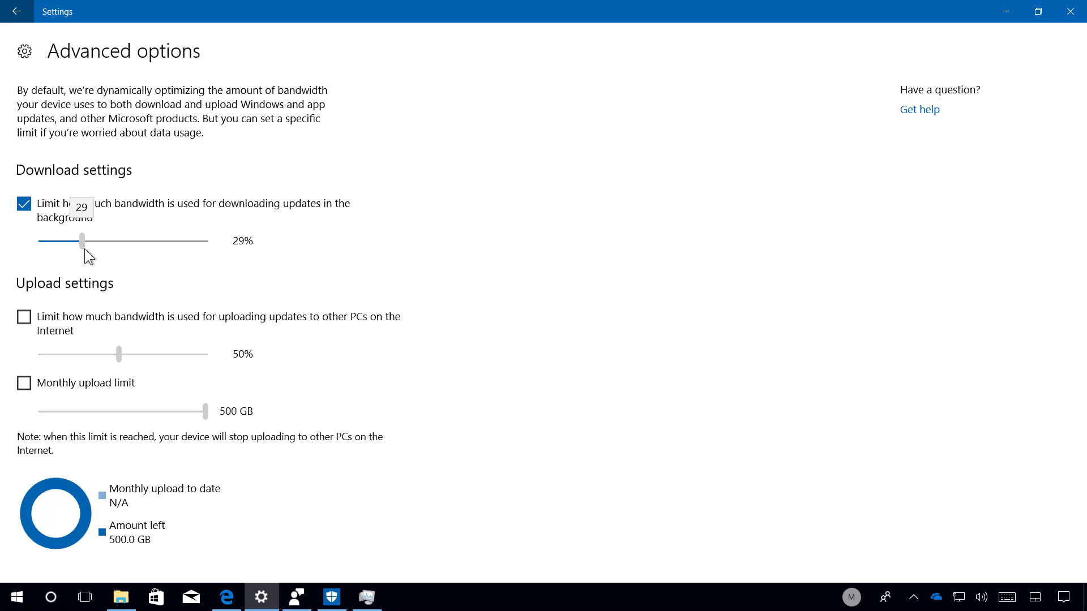
{"action": "left_click_drag", "start_coordinate": [84, 249], "coordinate": [40, 243]}
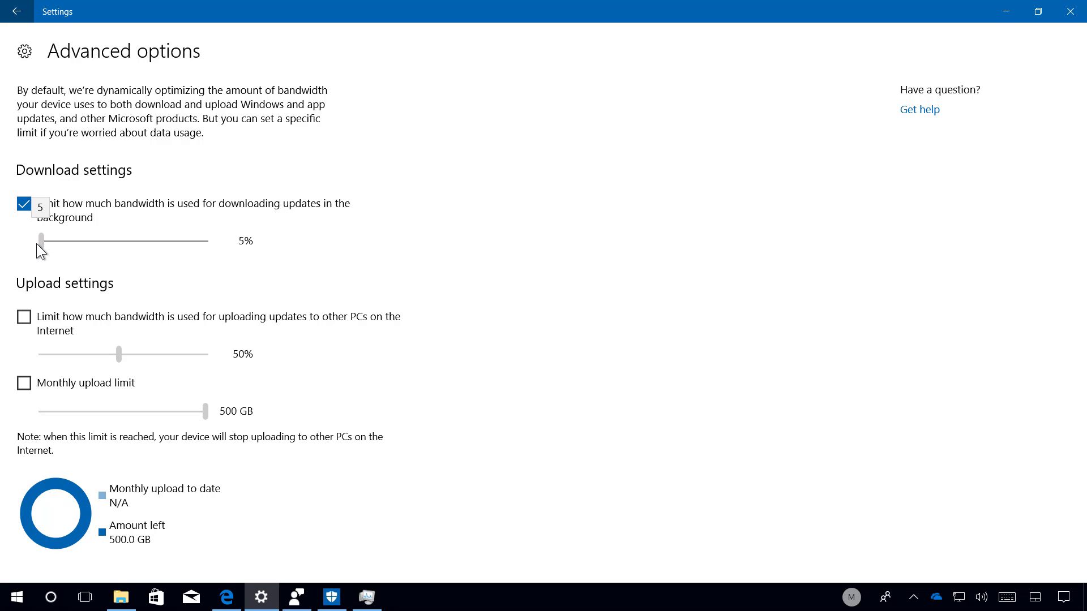
{"action": "left_click_drag", "start_coordinate": [36, 243], "coordinate": [40, 245]}
{"action": "left_click_drag", "start_coordinate": [41, 244], "coordinate": [123, 245]}
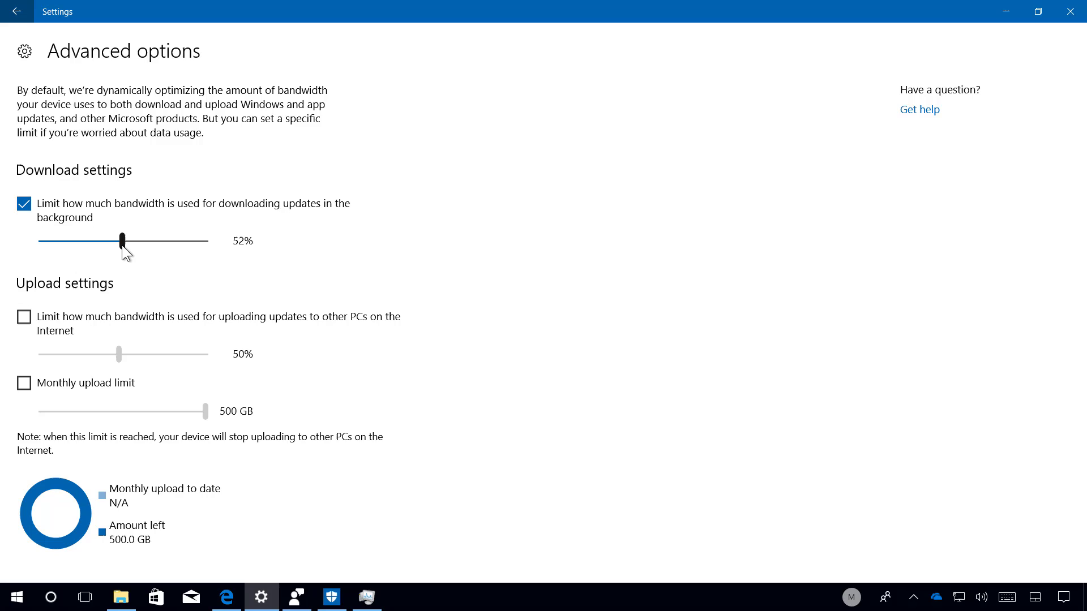
{"action": "left_click_drag", "start_coordinate": [121, 246], "coordinate": [121, 248]}
Step: Set upload bandwidth to 42% and the monthly upload cap to 398 GB, then disable both
{"action": "left_click", "coordinate": [25, 318]}
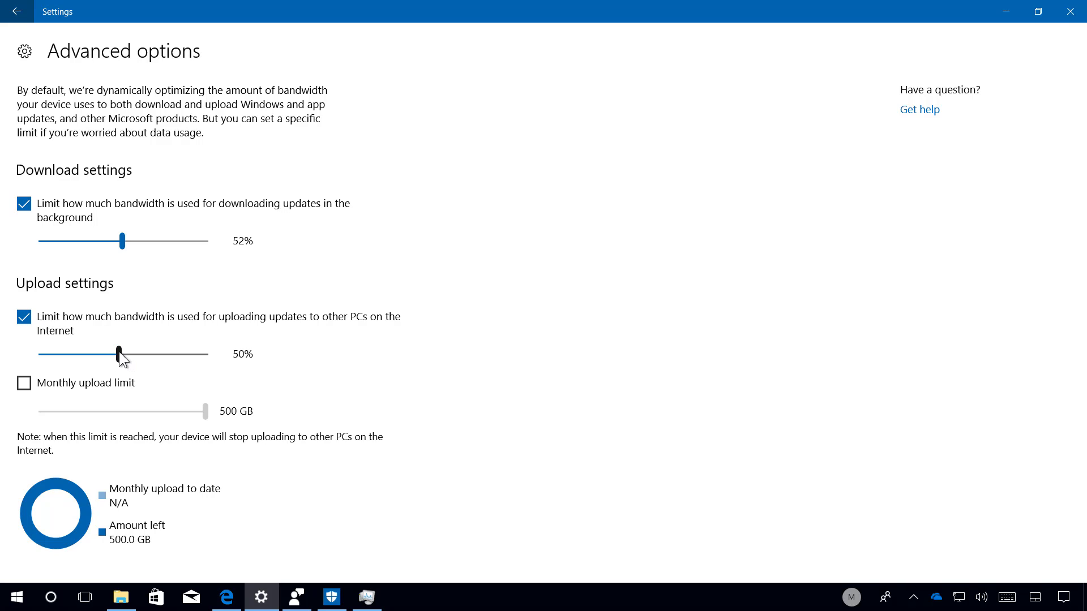
{"action": "mouse_move", "coordinate": [119, 352]}
{"action": "left_mouse_down"}
{"action": "mouse_move", "coordinate": [100, 352]}
{"action": "mouse_move", "coordinate": [132, 351]}
{"action": "mouse_move", "coordinate": [105, 351]}
{"action": "left_mouse_up"}
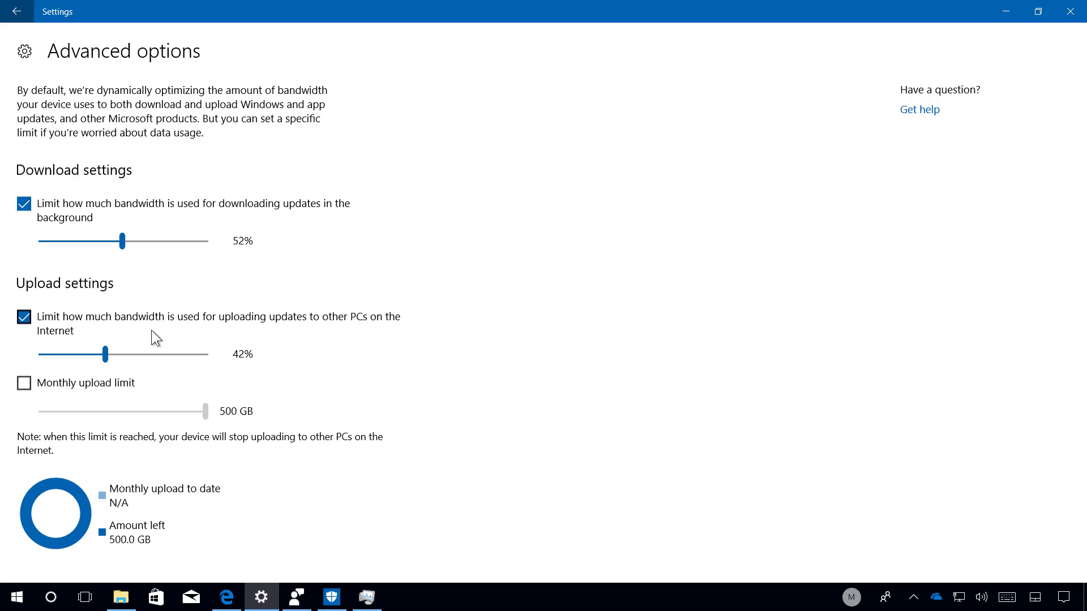
{"action": "left_click", "coordinate": [28, 385]}
{"action": "left_click_drag", "start_coordinate": [205, 413], "coordinate": [18, 409]}
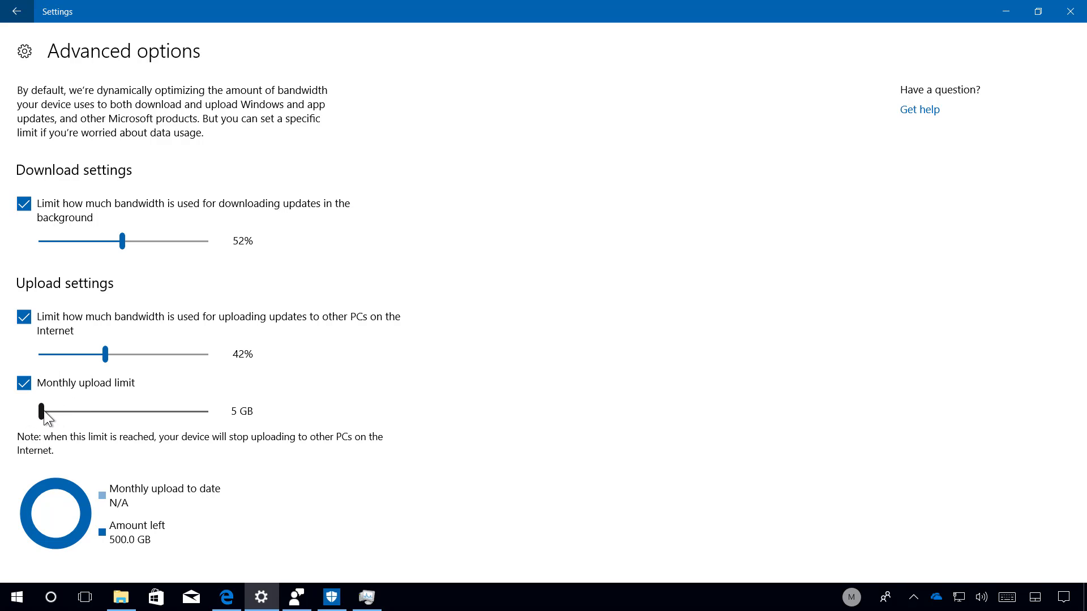
{"action": "left_click_drag", "start_coordinate": [45, 413], "coordinate": [177, 416]}
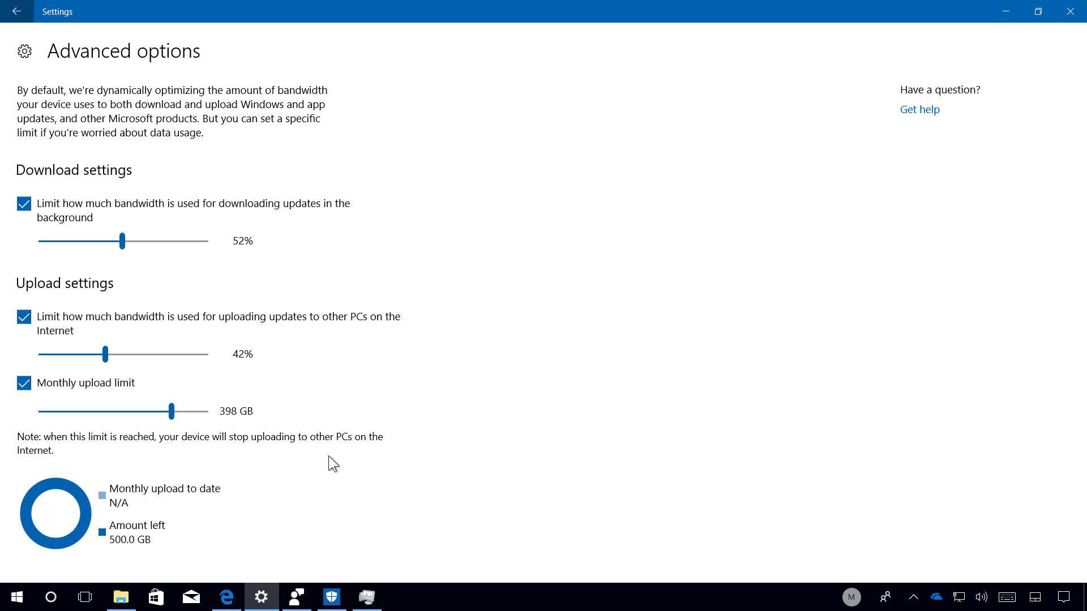
{"action": "left_click", "coordinate": [25, 385]}
{"action": "left_click", "coordinate": [25, 318]}
Step: Disable the download bandwidth limit and open the Delivery Optimization Activity monitor
{"action": "left_click", "coordinate": [27, 209]}
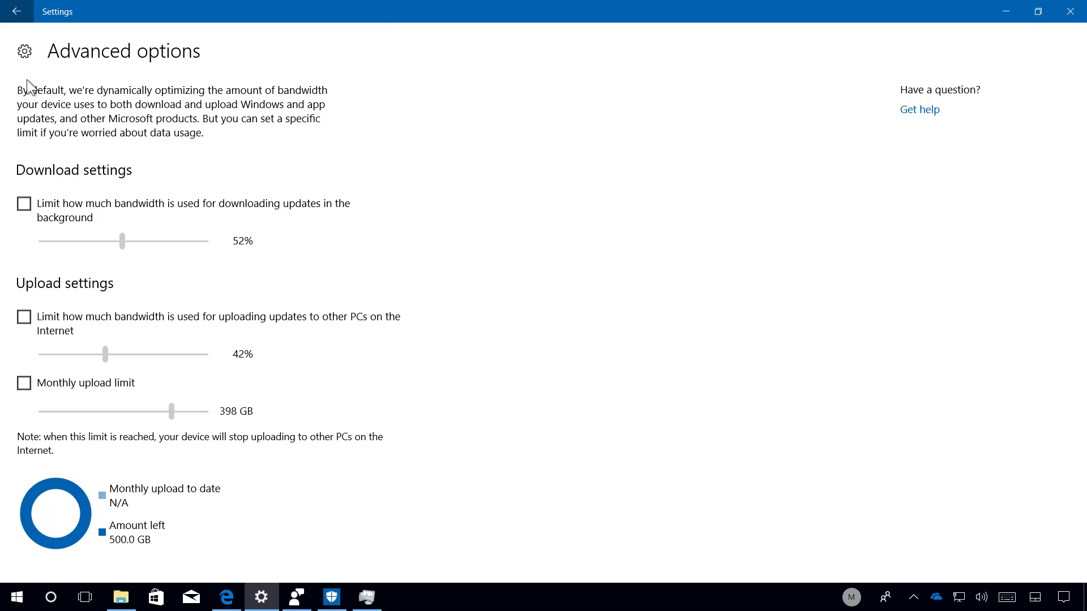
{"action": "left_click", "coordinate": [17, 12]}
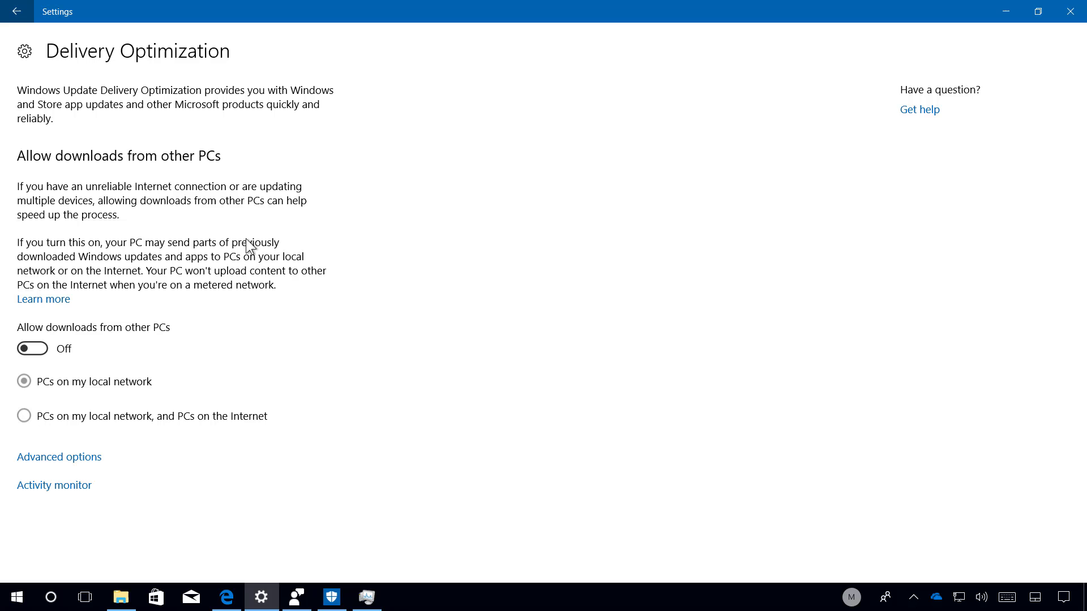
{"action": "left_click", "coordinate": [47, 488]}
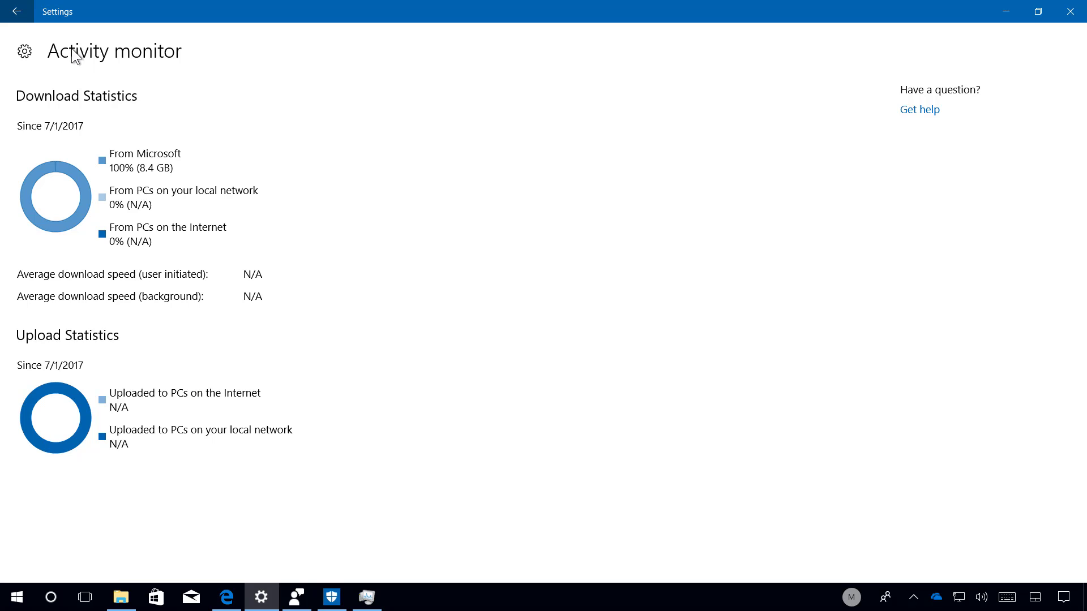
Step: Return from Activity monitor to Delivery Optimization and minimize Settings
{"action": "left_click", "coordinate": [17, 12]}
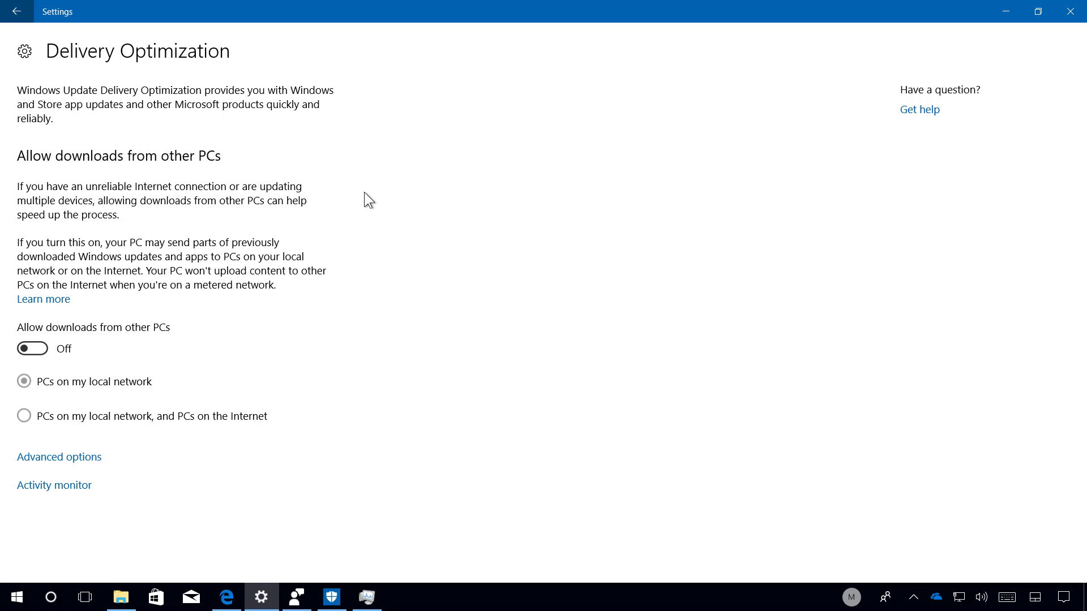
{"action": "left_click", "coordinate": [1006, 13]}
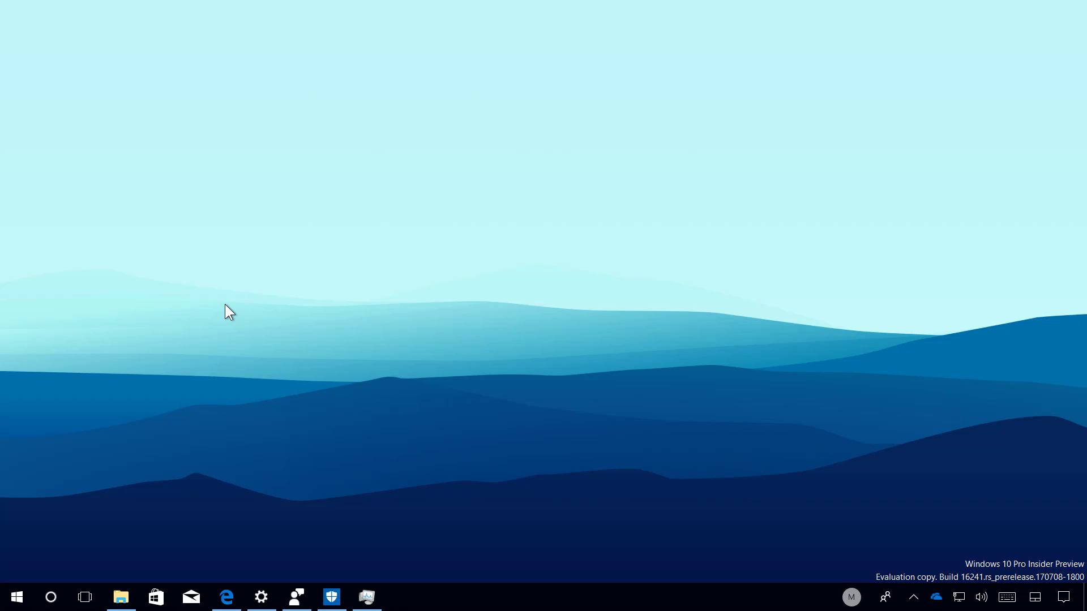
Step: Lock the PC through the account options in the Start menu
{"action": "key", "text": "super"}
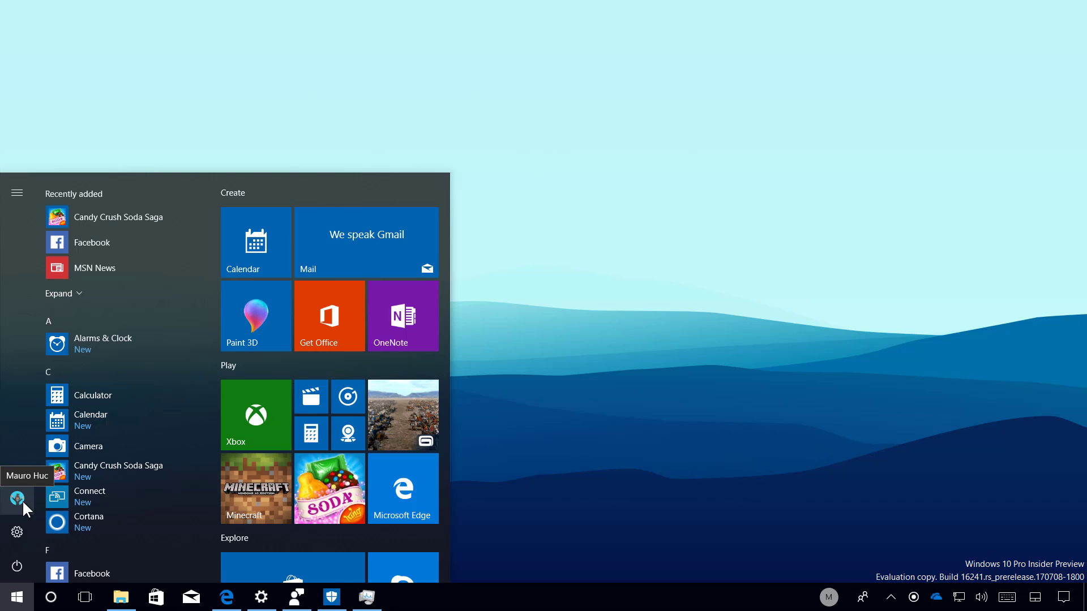
{"action": "left_click", "coordinate": [22, 501]}
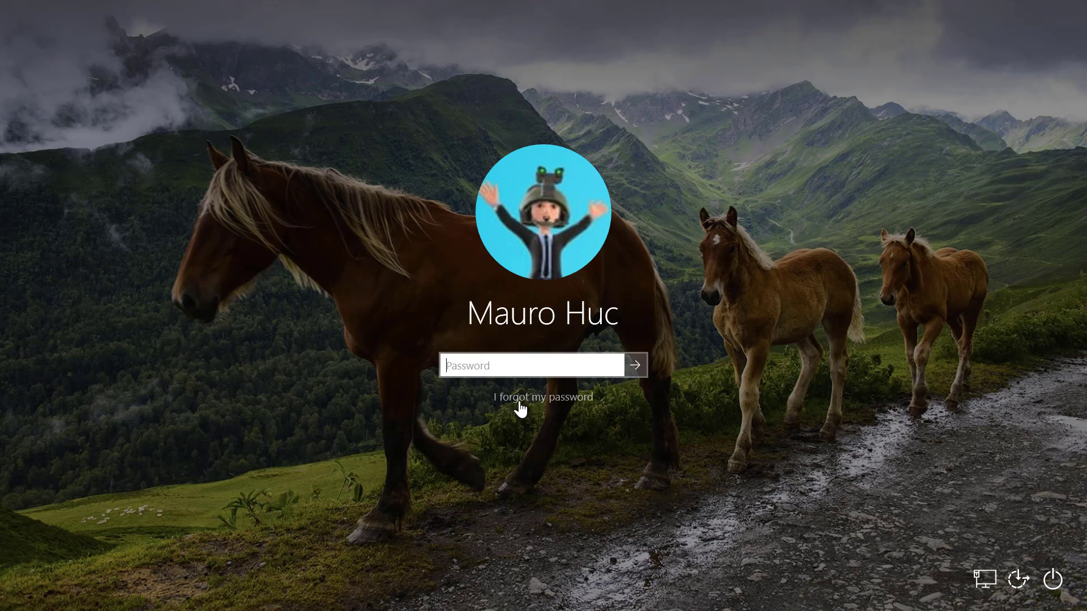
Step: Open the 'I forgot my password' recovery screen, then cancel it
{"action": "left_click", "coordinate": [519, 404]}
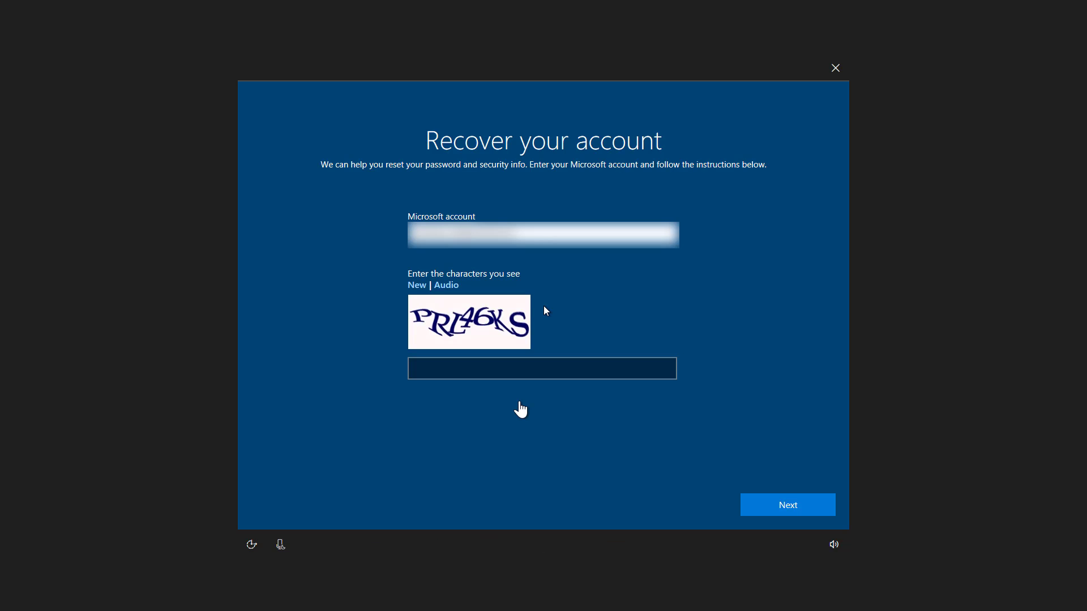
{"action": "left_click", "coordinate": [837, 68]}
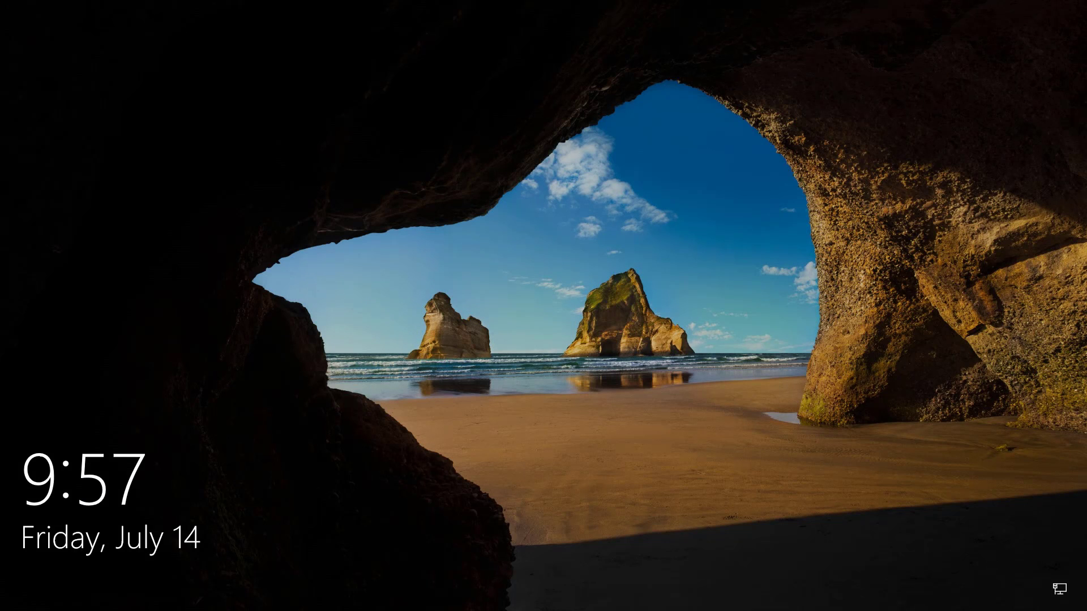
Step: Dismiss the lock screen to reach the password sign-in box
{"action": "left_click", "coordinate": [521, 375]}
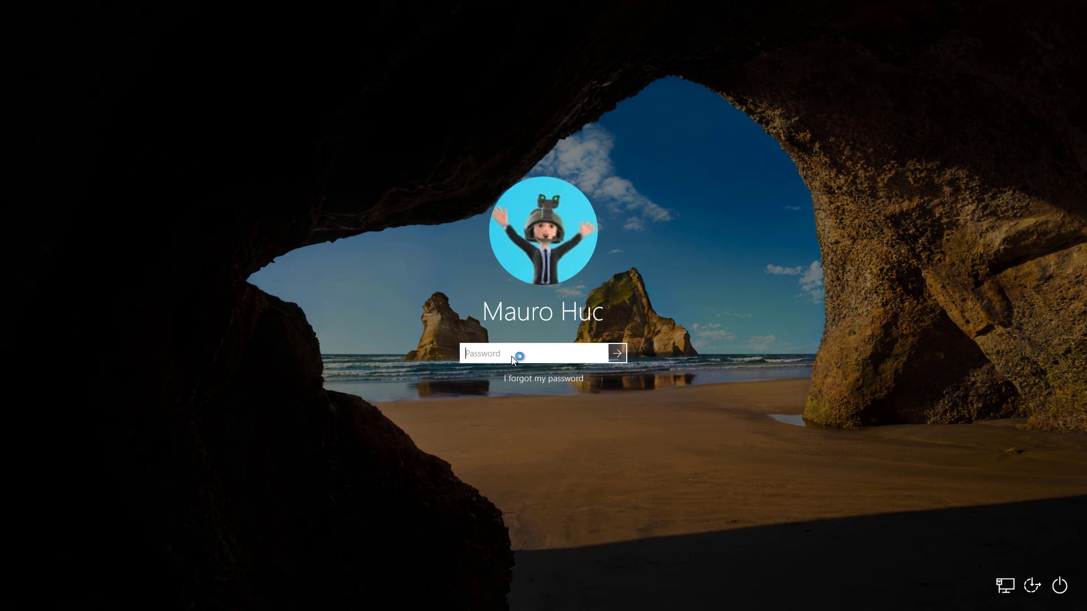